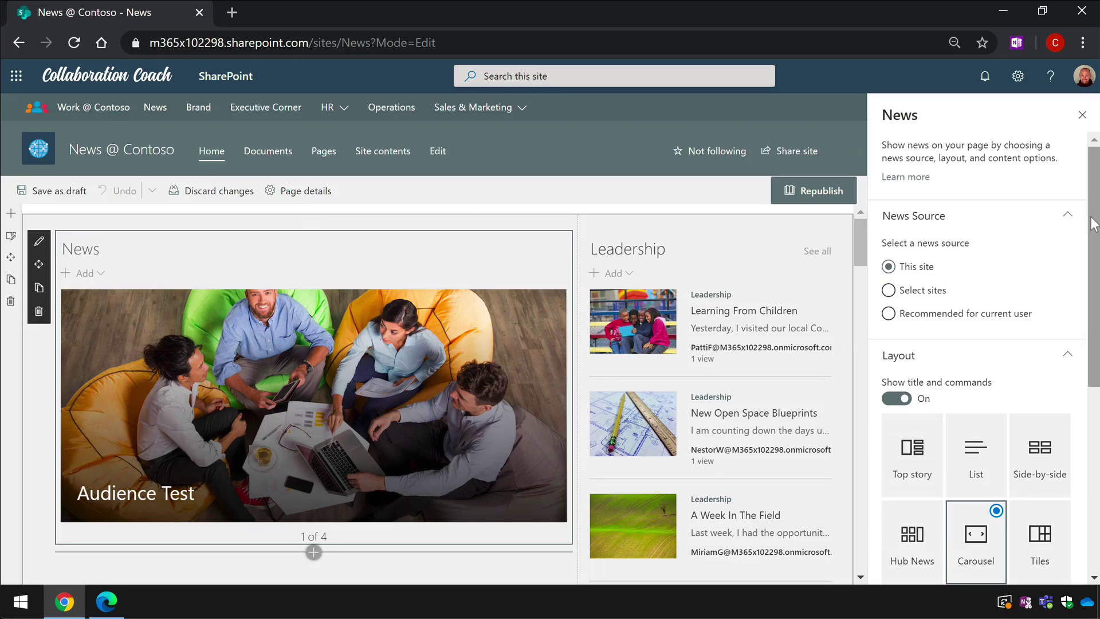
- Drag the page scrollbar down to see more of the News @ Contoso home page
left_click_drag(1093, 223, 1093, 418)
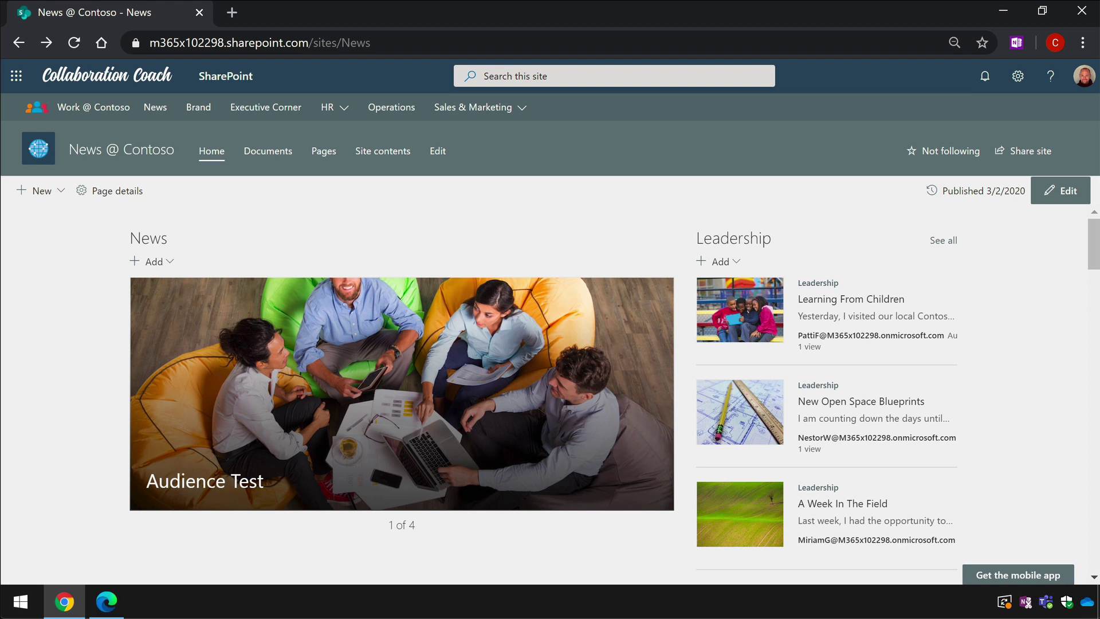
left_click(1087, 87)
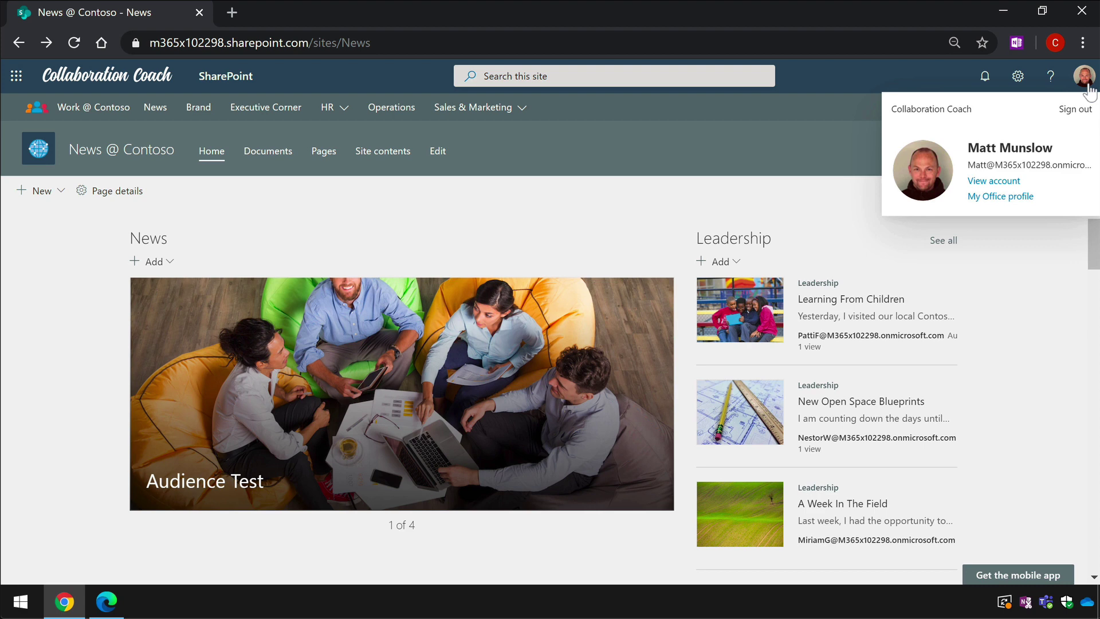
left_click(619, 235)
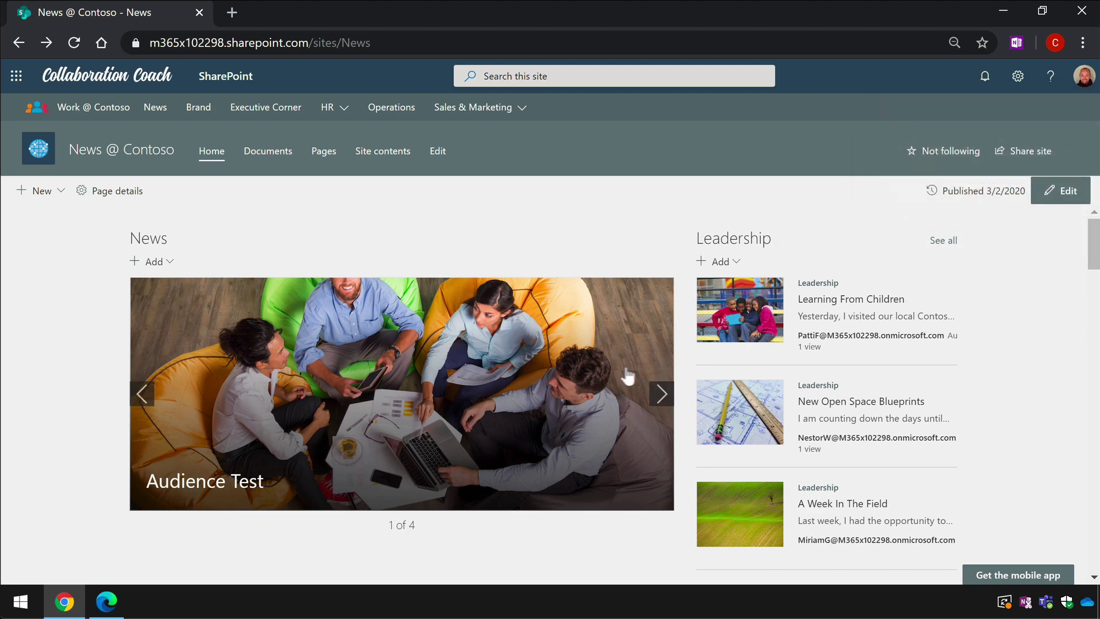
left_click(663, 401)
left_click(663, 401)
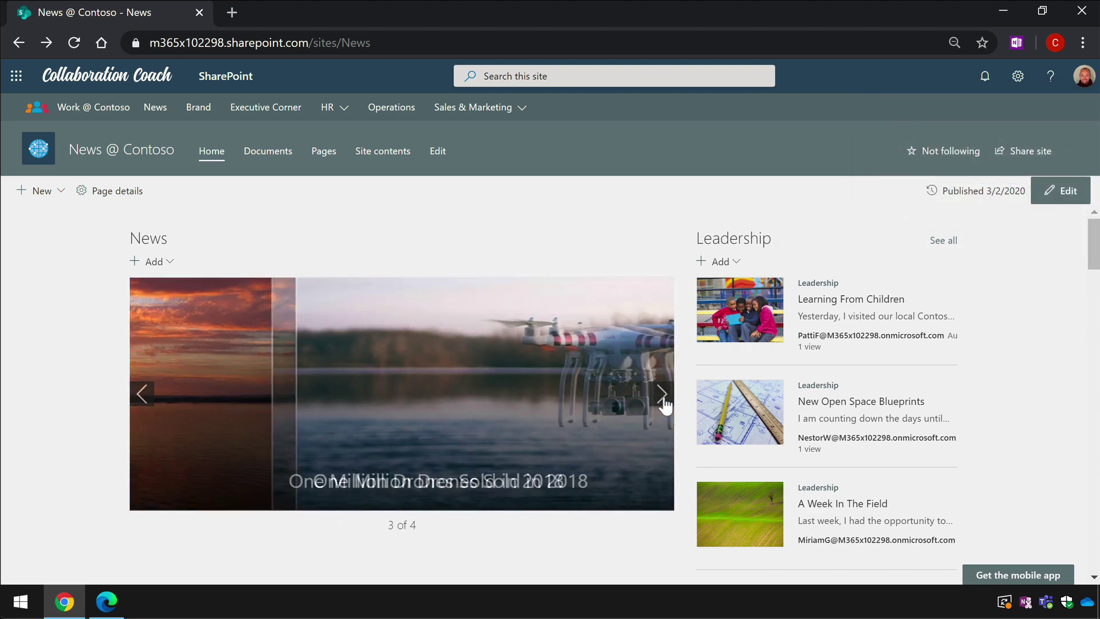
left_click(663, 401)
left_click(663, 401)
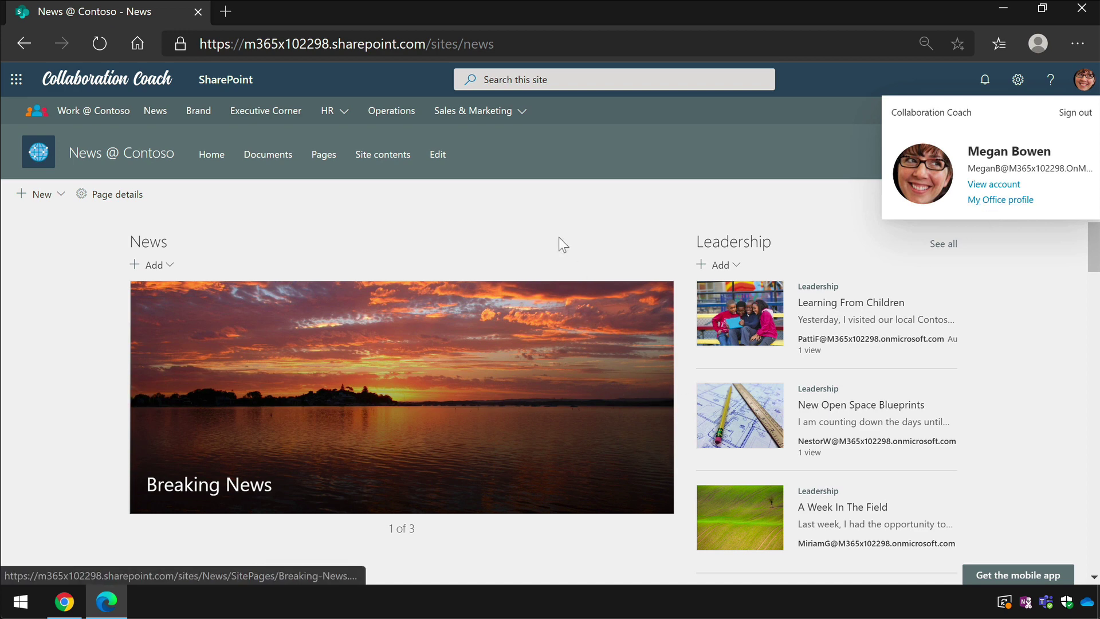
- As the second user, dismiss the account card and cycle through the three carousel posts back to Breaking News
left_click(589, 344)
left_click(662, 397)
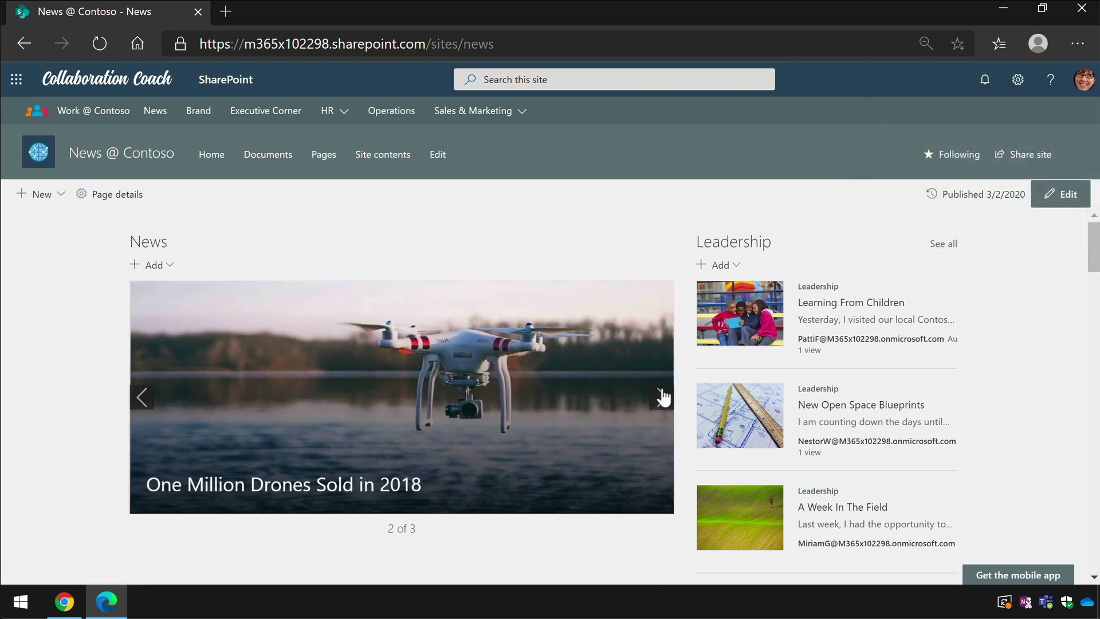
left_click(662, 397)
left_click(660, 396)
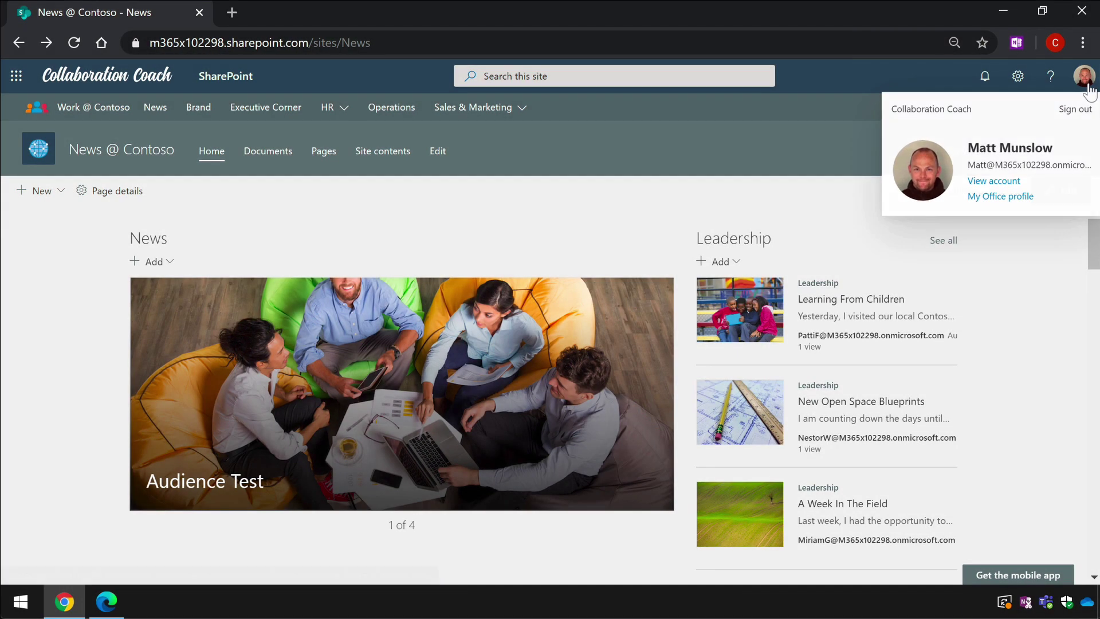
- On the original account, dismiss the profile card and bring up the settings gear menu
left_click(974, 258)
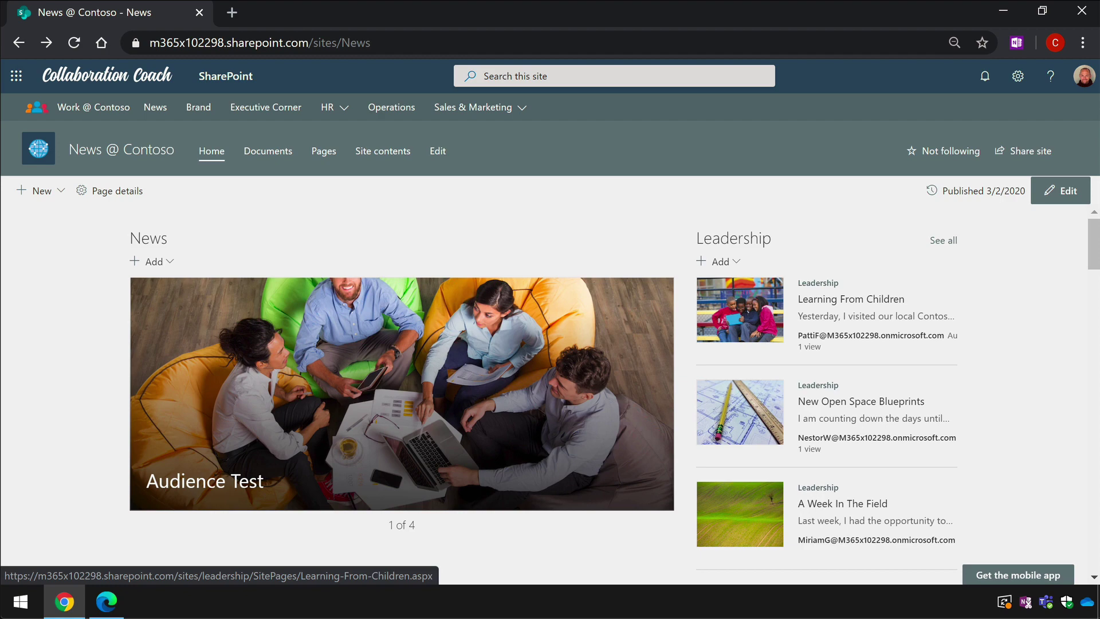
left_click(1018, 76)
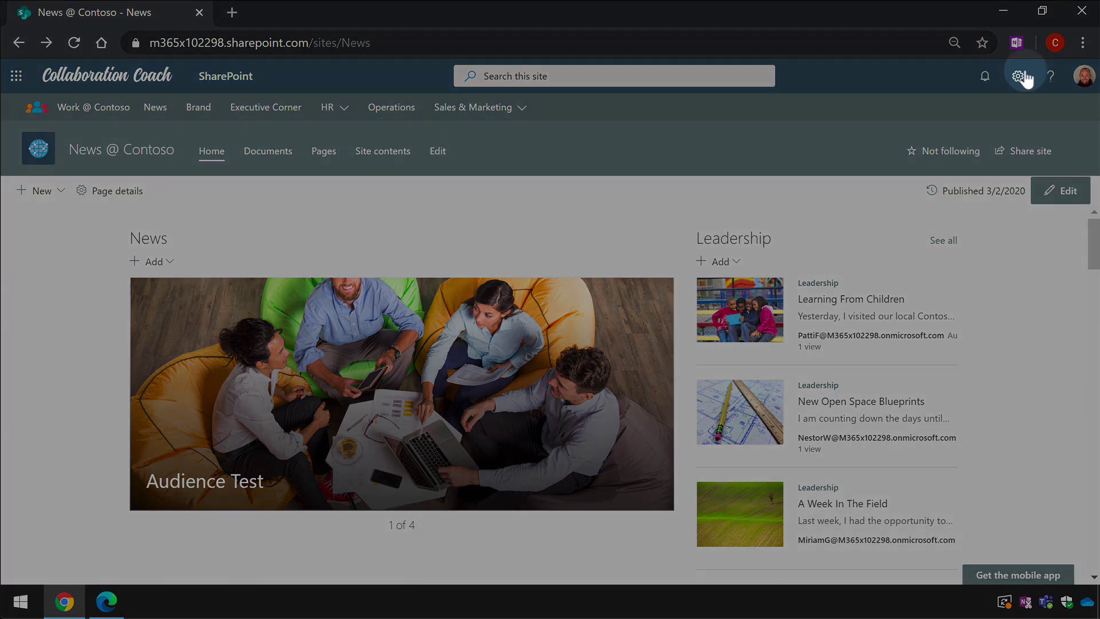
- In the Site Pages library settings, check Enable audience targeting and save with OK
left_click(926, 206)
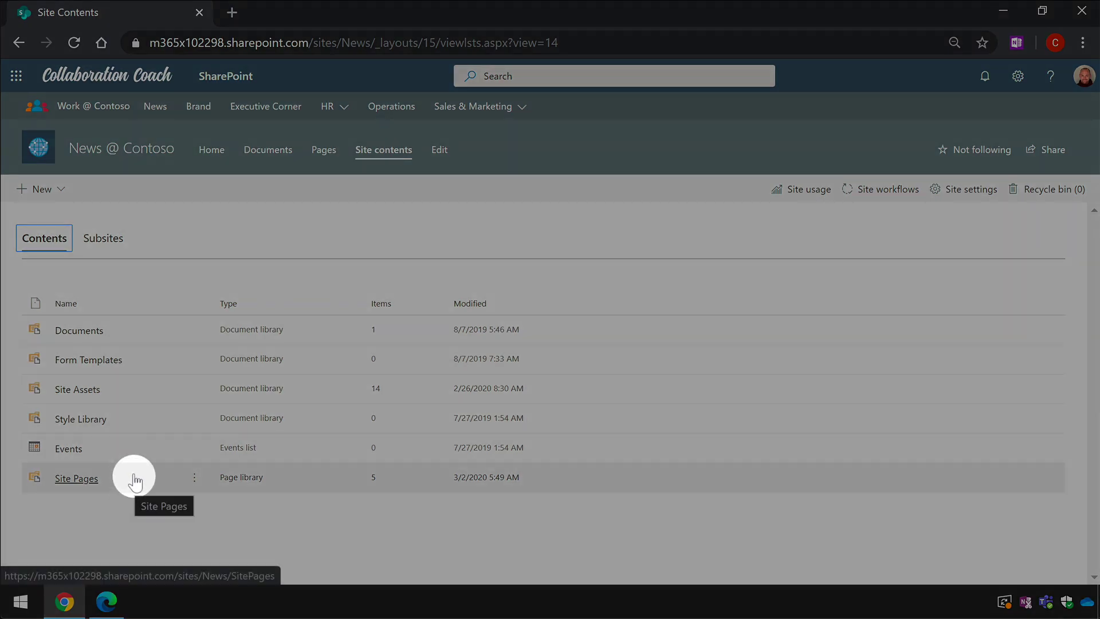
left_click(134, 477)
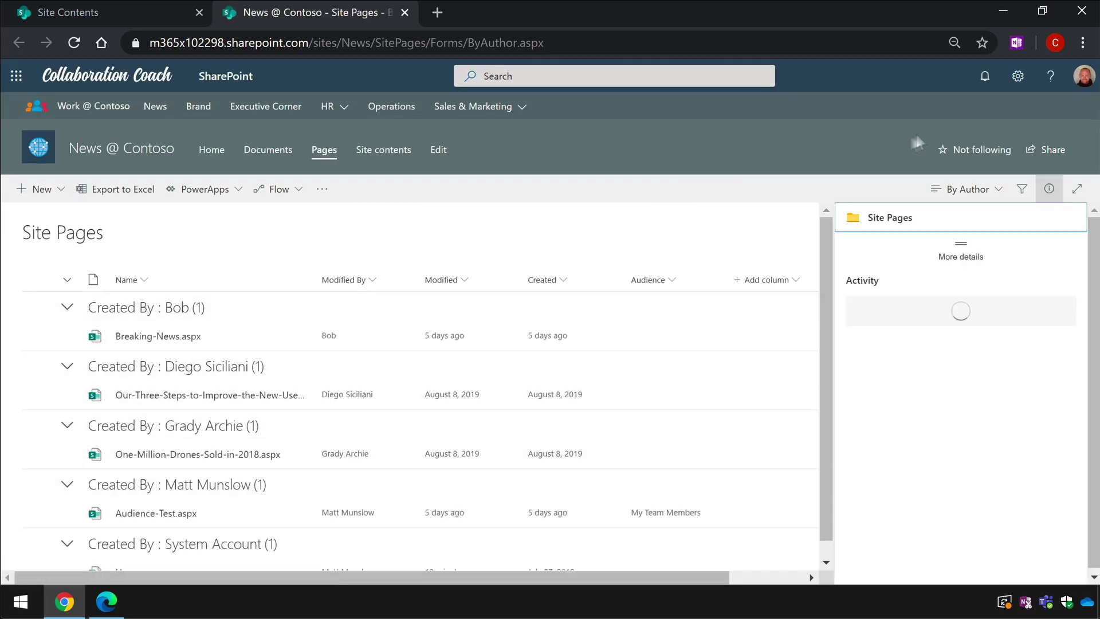
left_click(1007, 90)
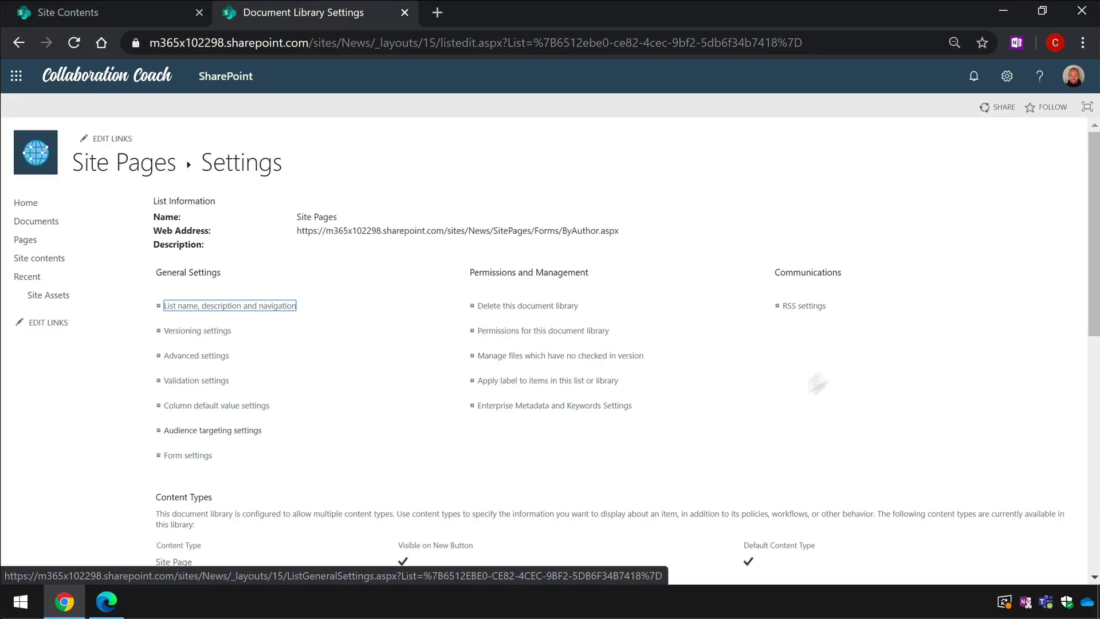
left_click(193, 432)
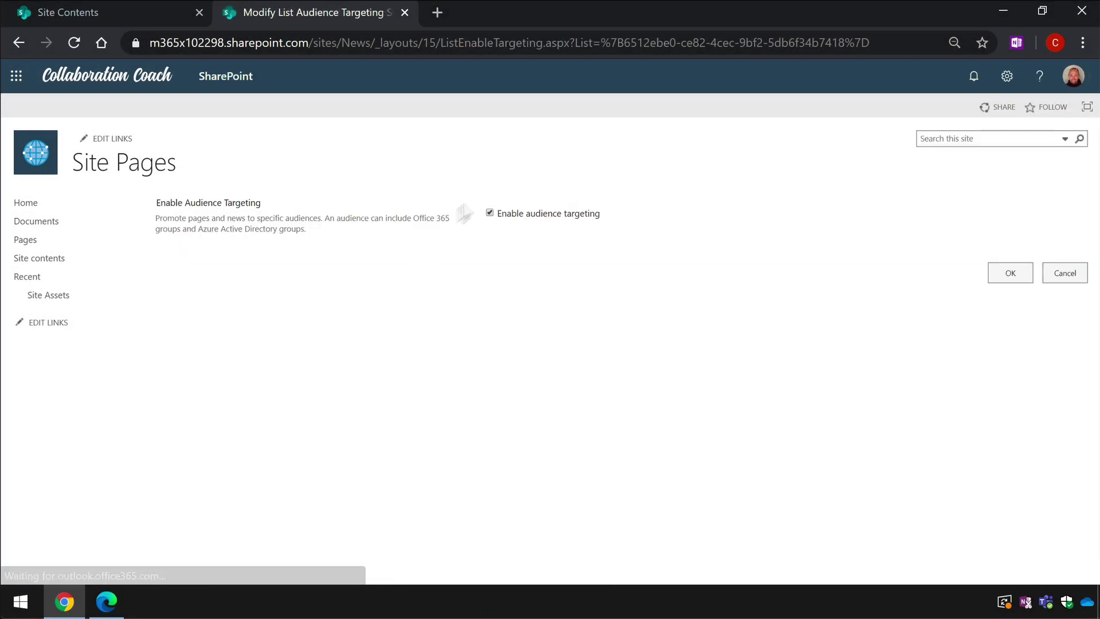
left_click(490, 215)
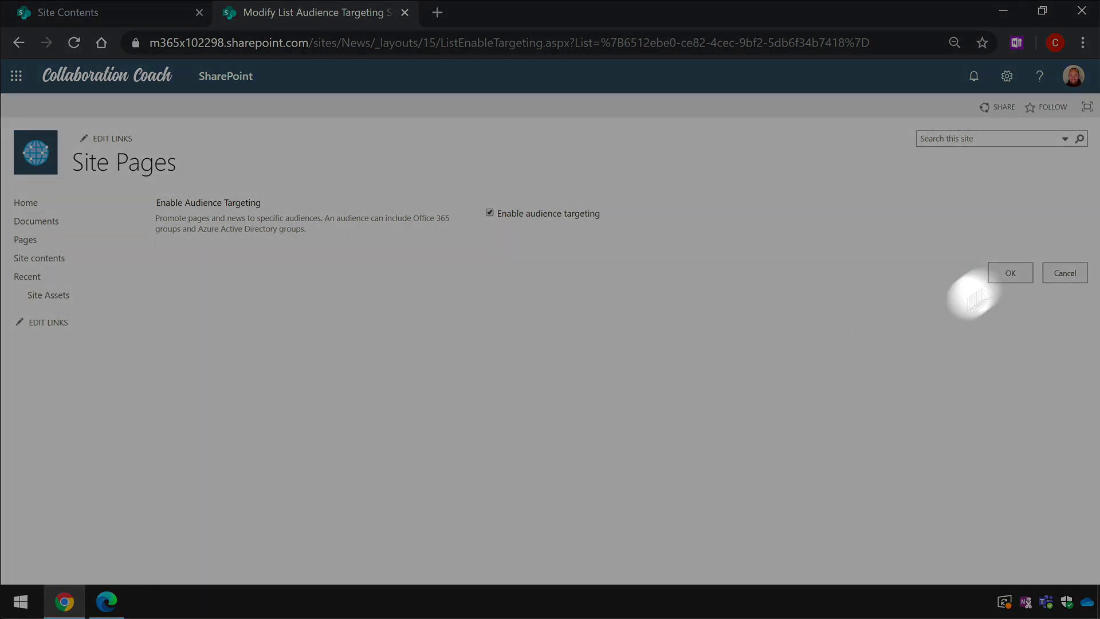
left_click(1015, 273)
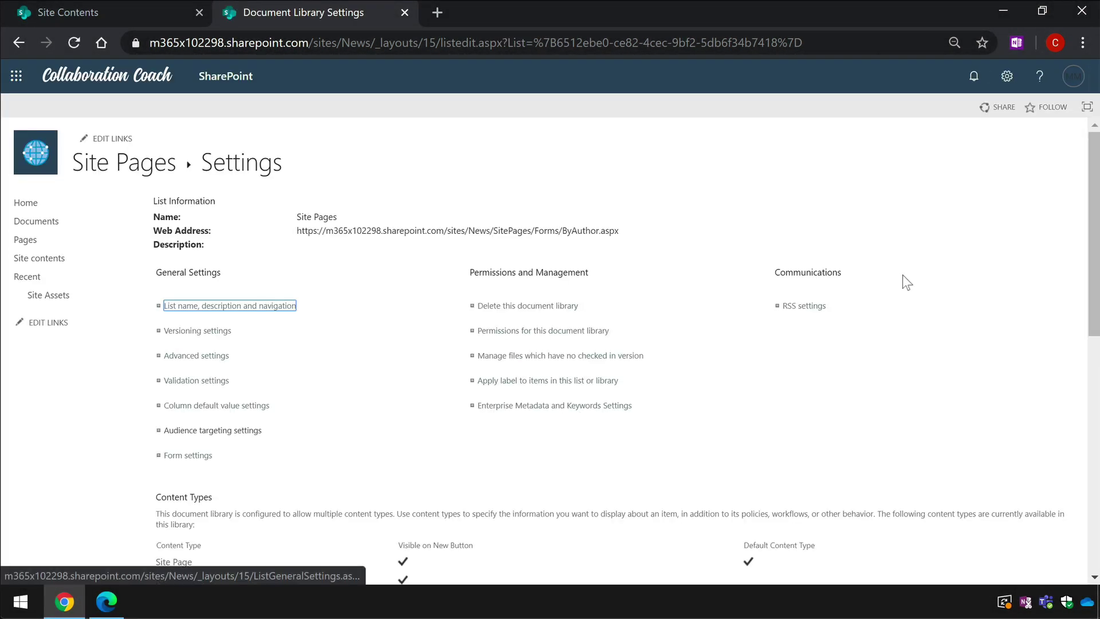
- Select Audience-Test.aspx in Site Pages and add Sales Team and Executives to its Audience property
left_click(128, 169)
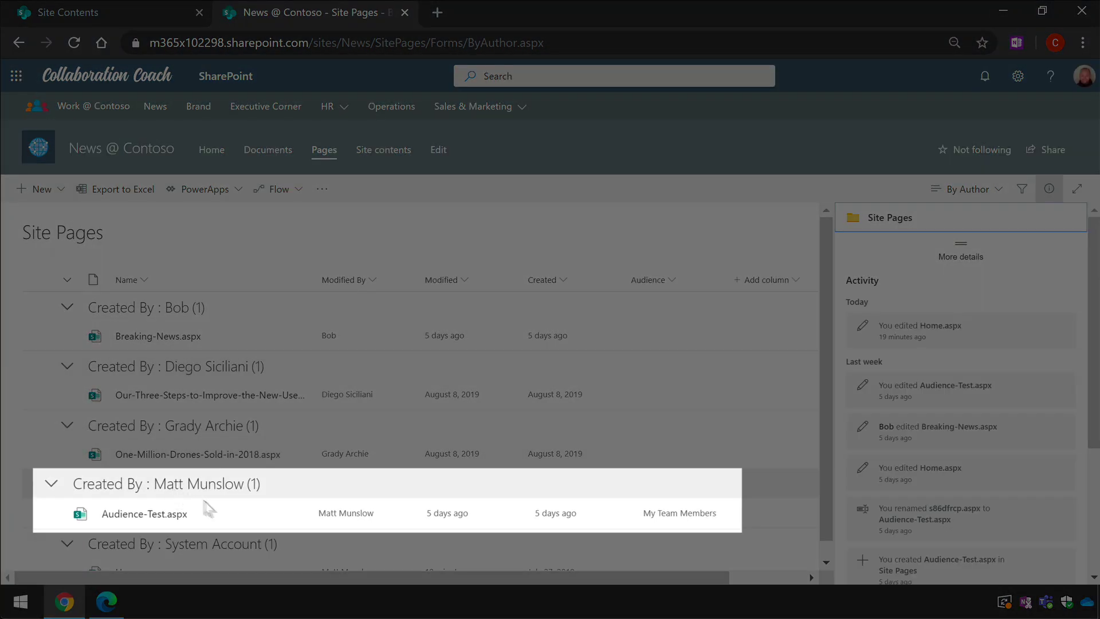
left_click(211, 511)
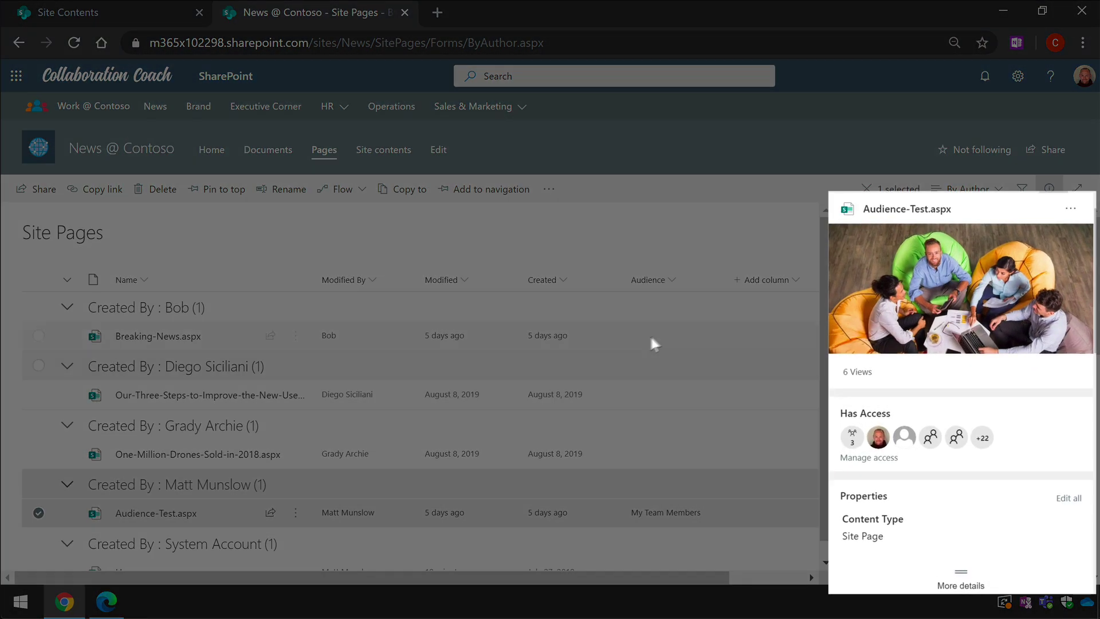
scroll(962, 383, "down", 3)
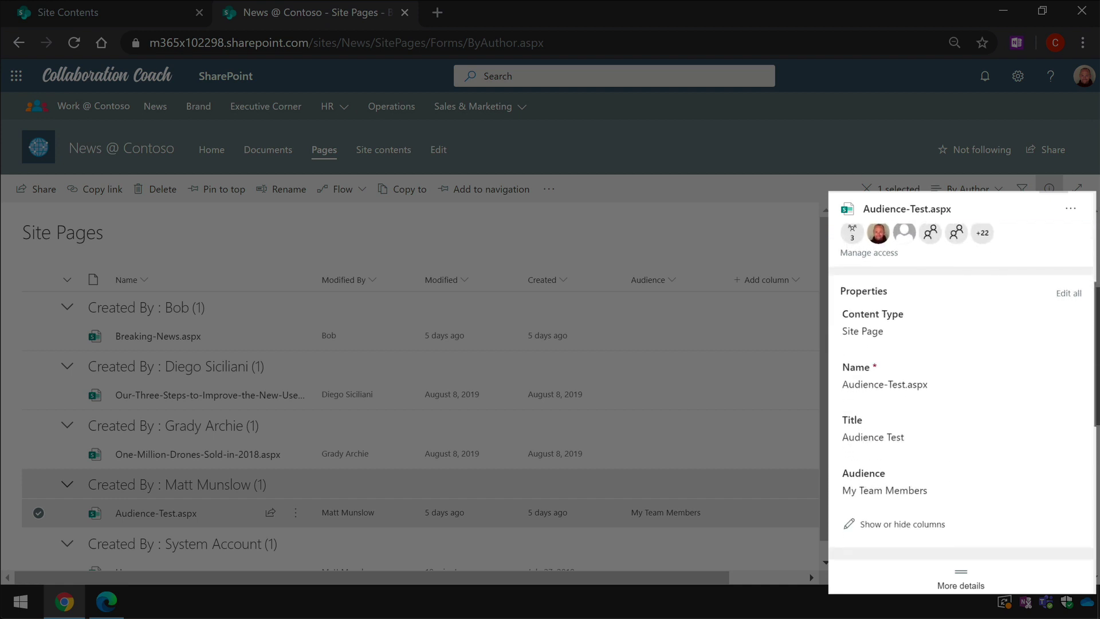
scroll(961, 383, "down", 2)
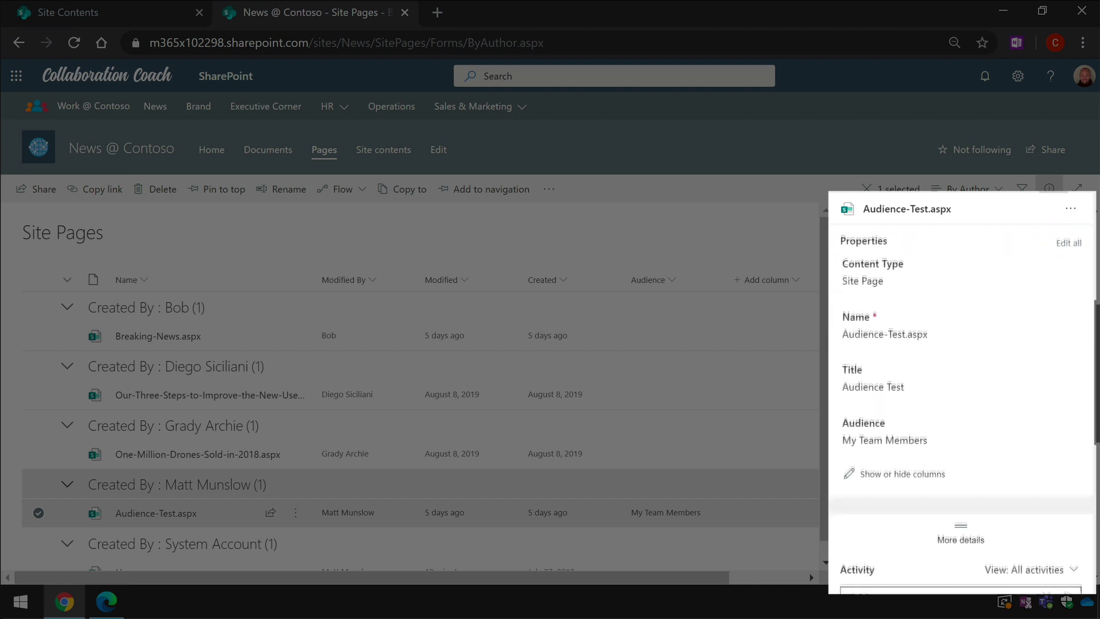
left_click(950, 438)
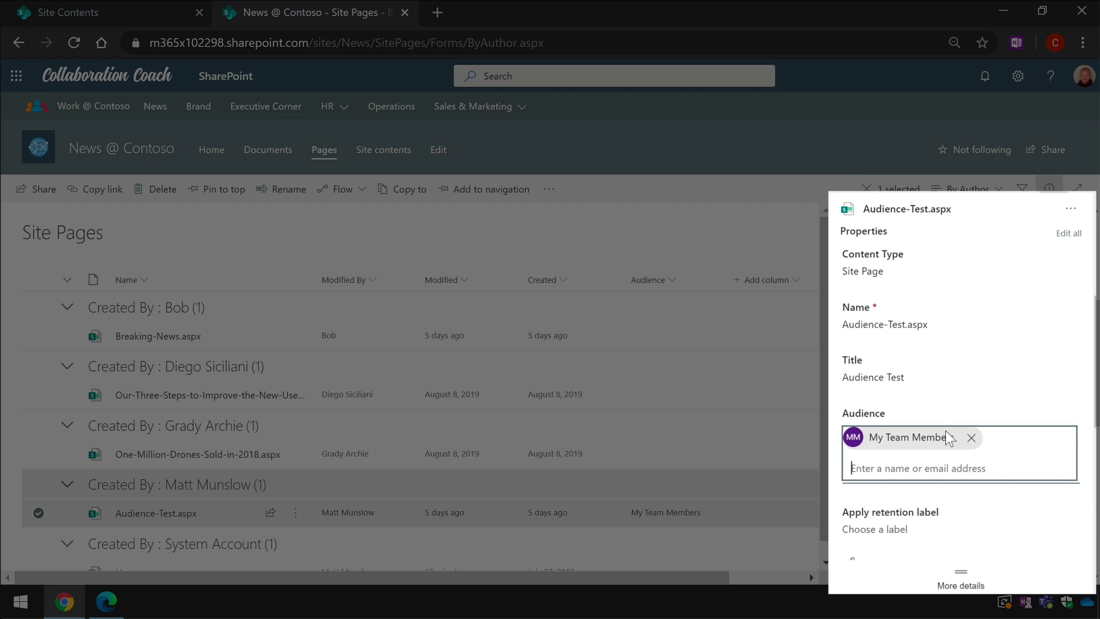
type("sale")
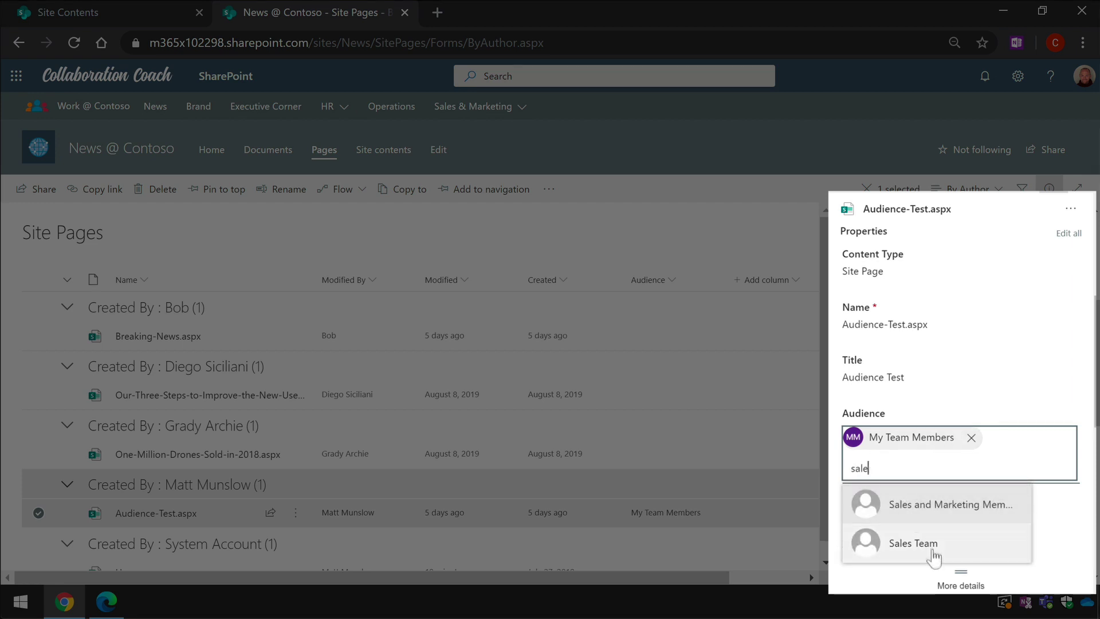
left_click(933, 550)
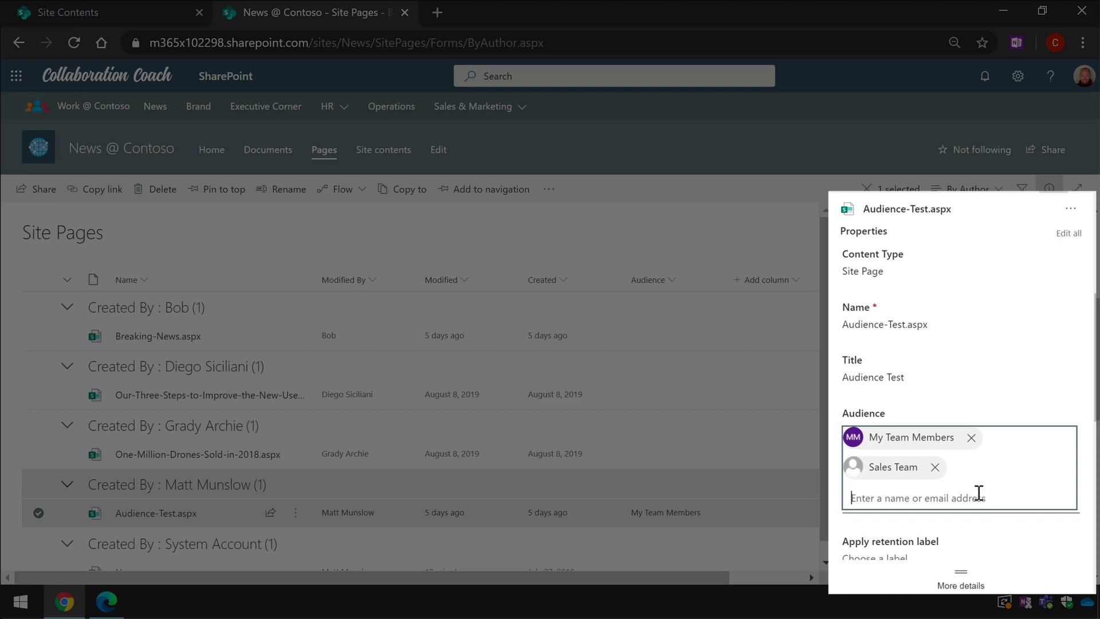
type("exect")
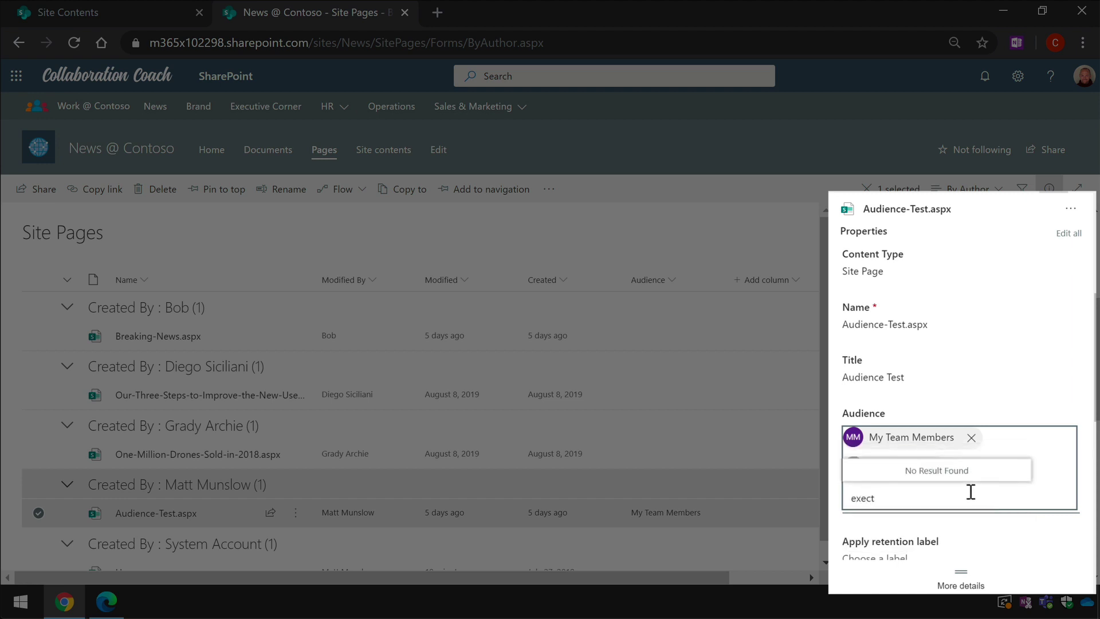
key("BackSpace")
key("BackSpace")
key("BackSpace")
key("BackSpace")
key("BackSpace")
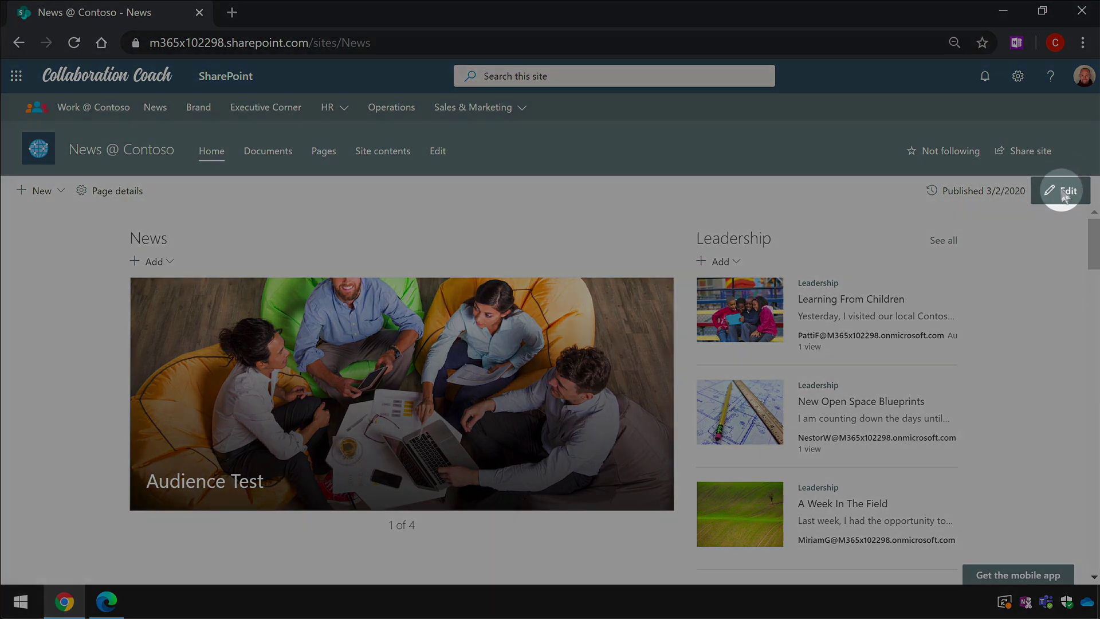
- Put the News @ Contoso home page into edit mode
left_click(1061, 191)
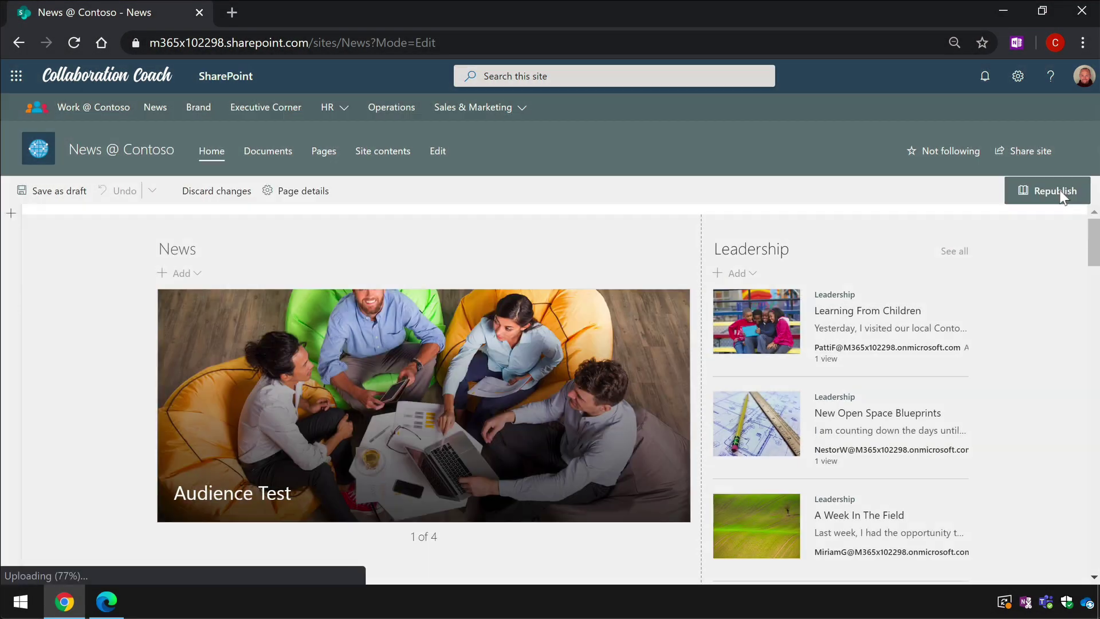
- Turn Enable audience targeting On in the News web part's Filter settings
left_click(450, 277)
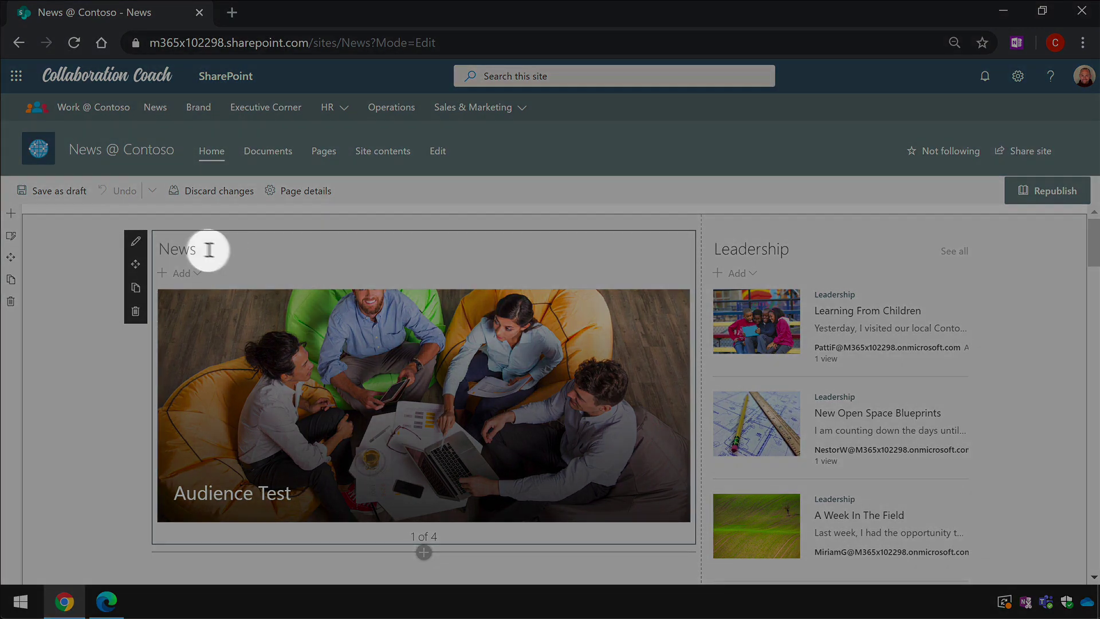
left_click(131, 243)
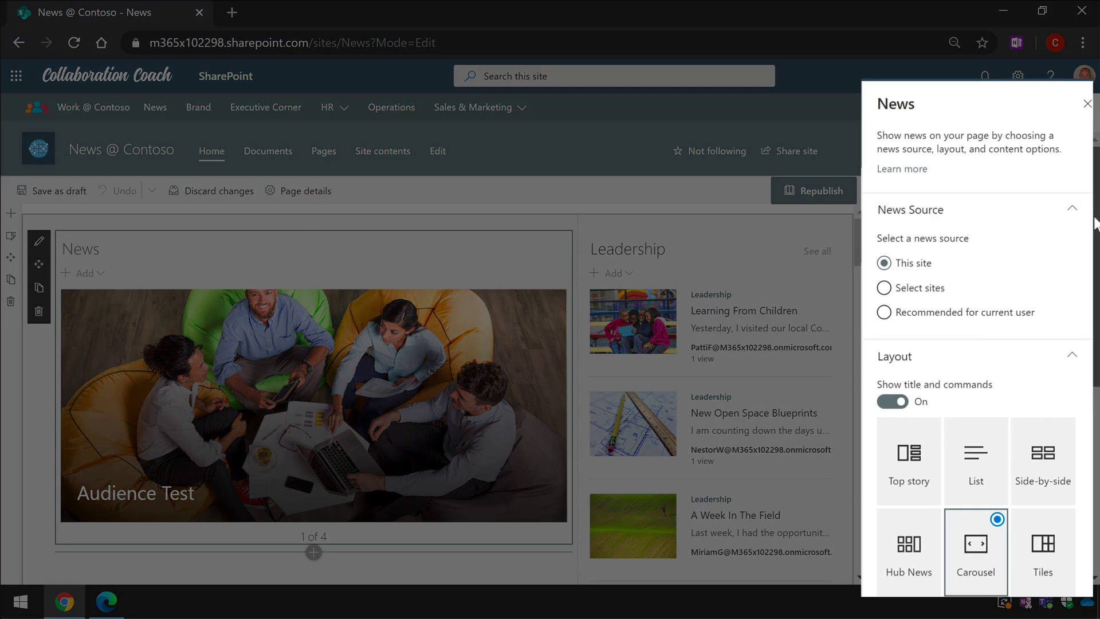
scroll(1089, 433, "down", 6)
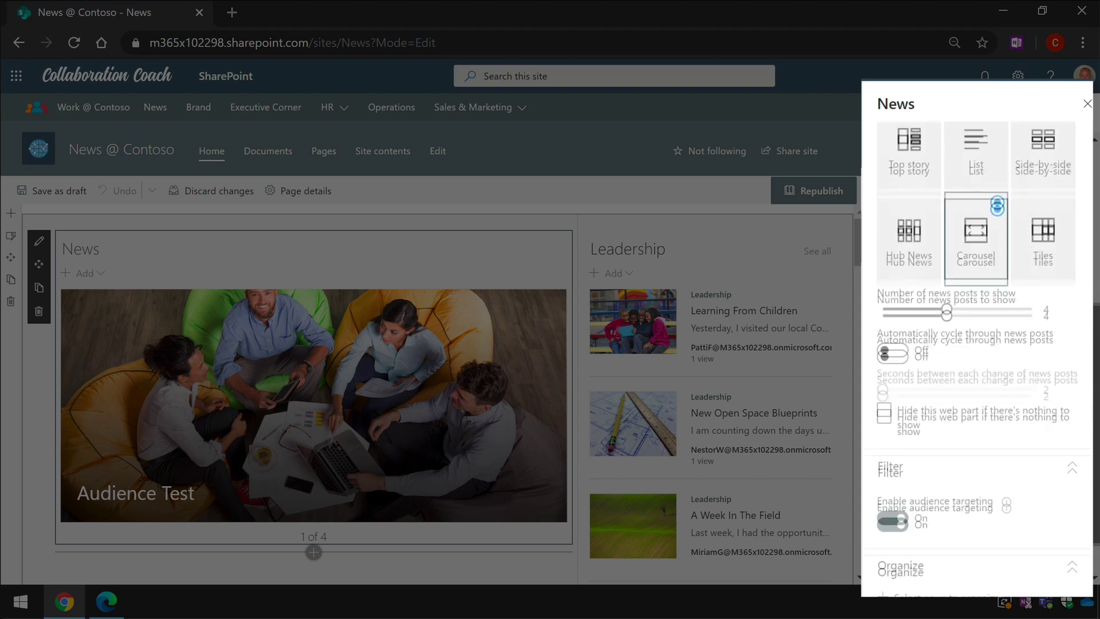
left_click(894, 471)
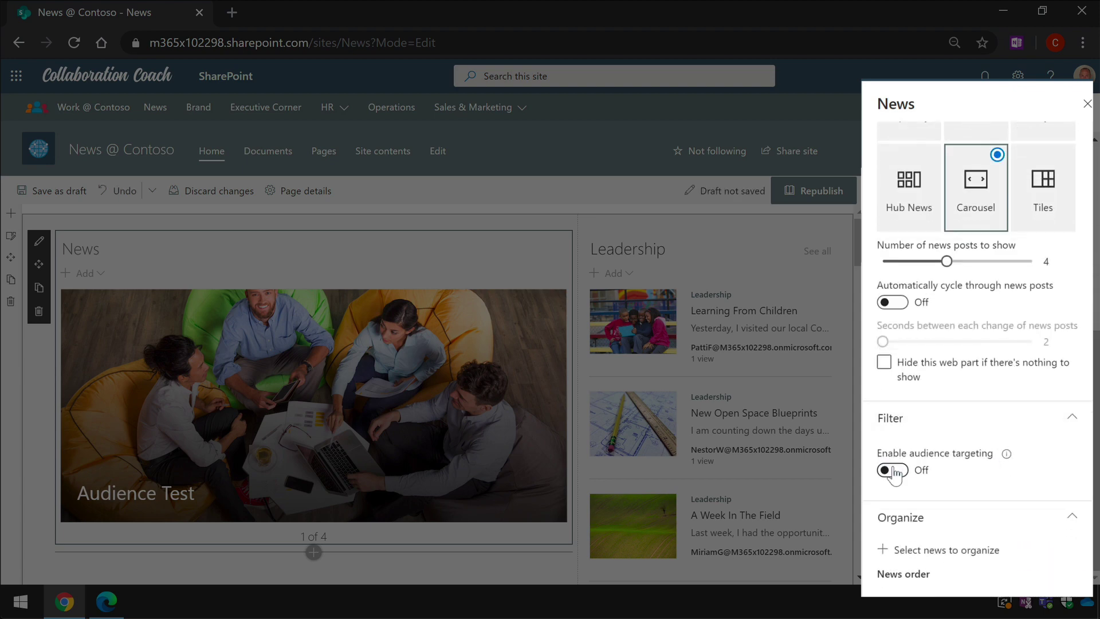
left_click(894, 470)
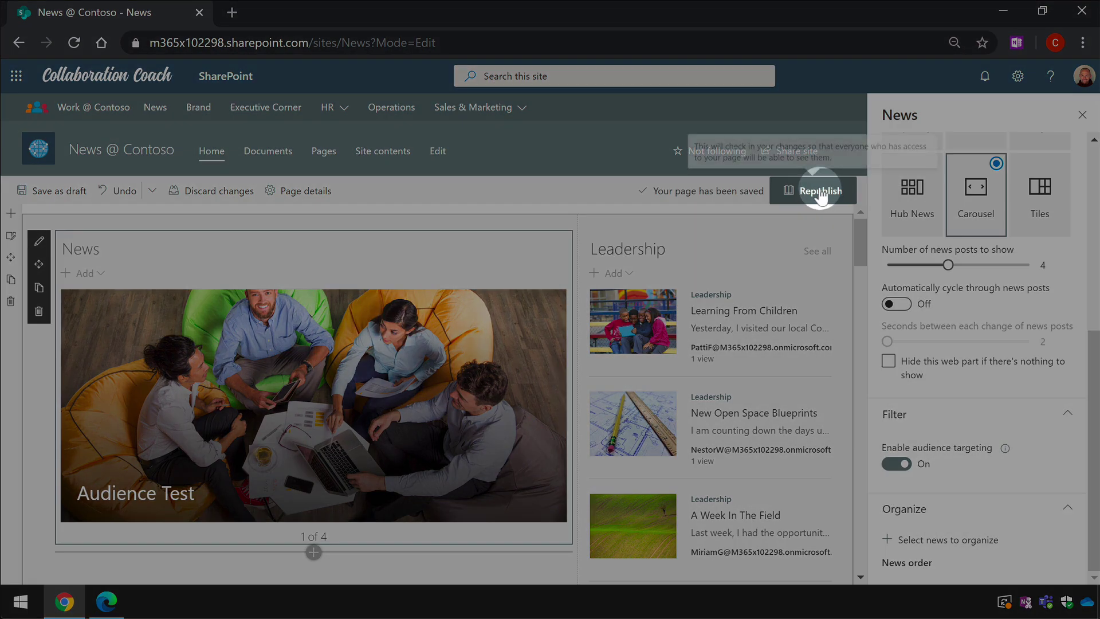
- Republish the edited home page
left_click(820, 191)
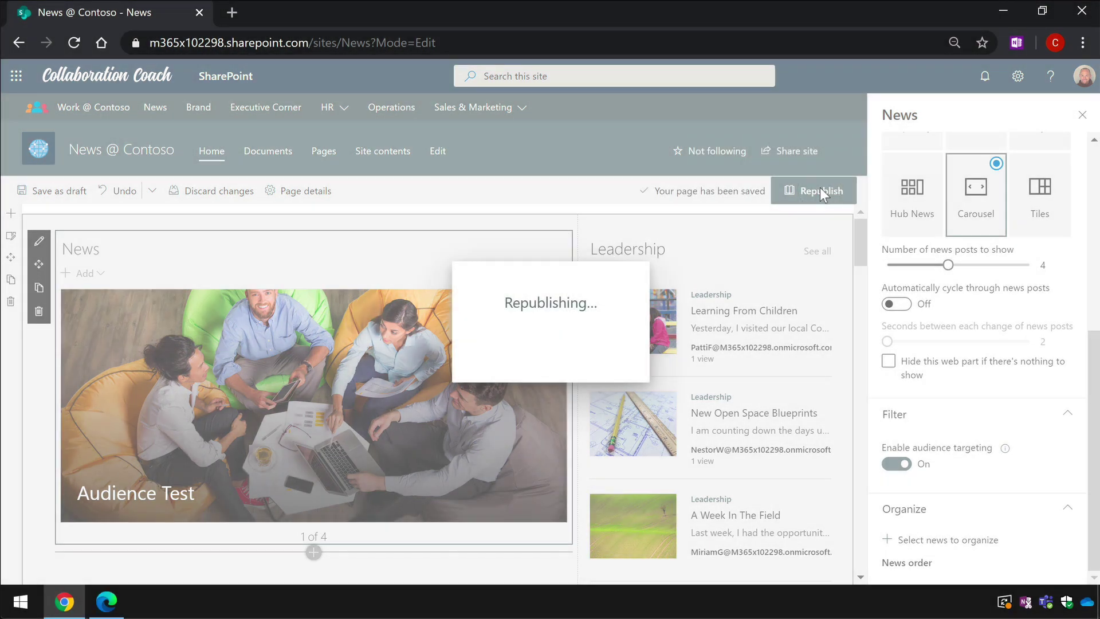